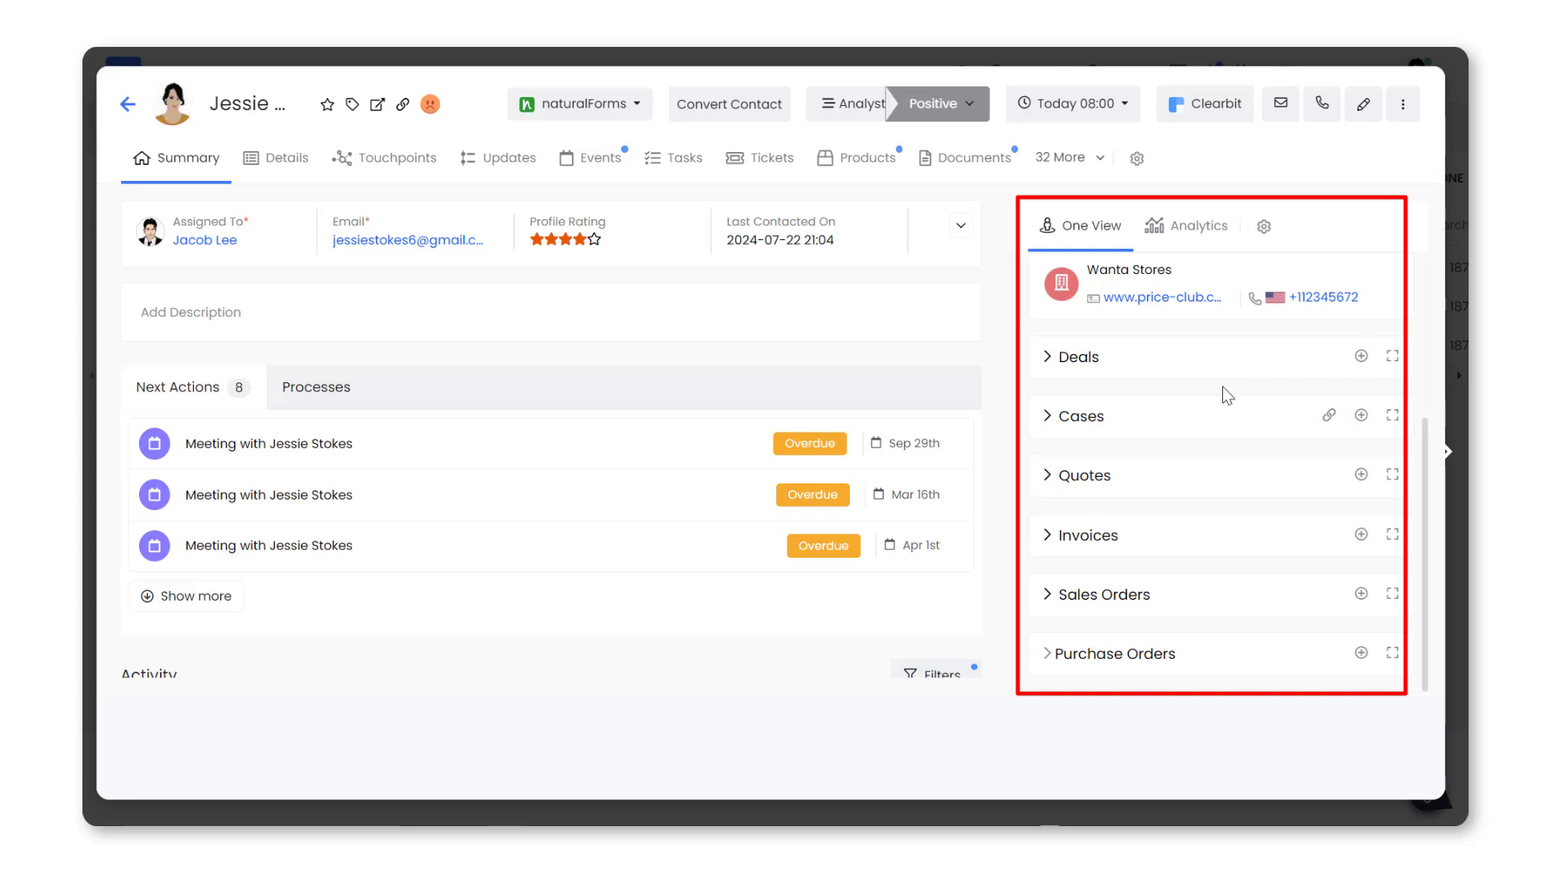
Step: Expand the One View Deals section to list the related Wanta Stores deals and sales stages
click(1045, 357)
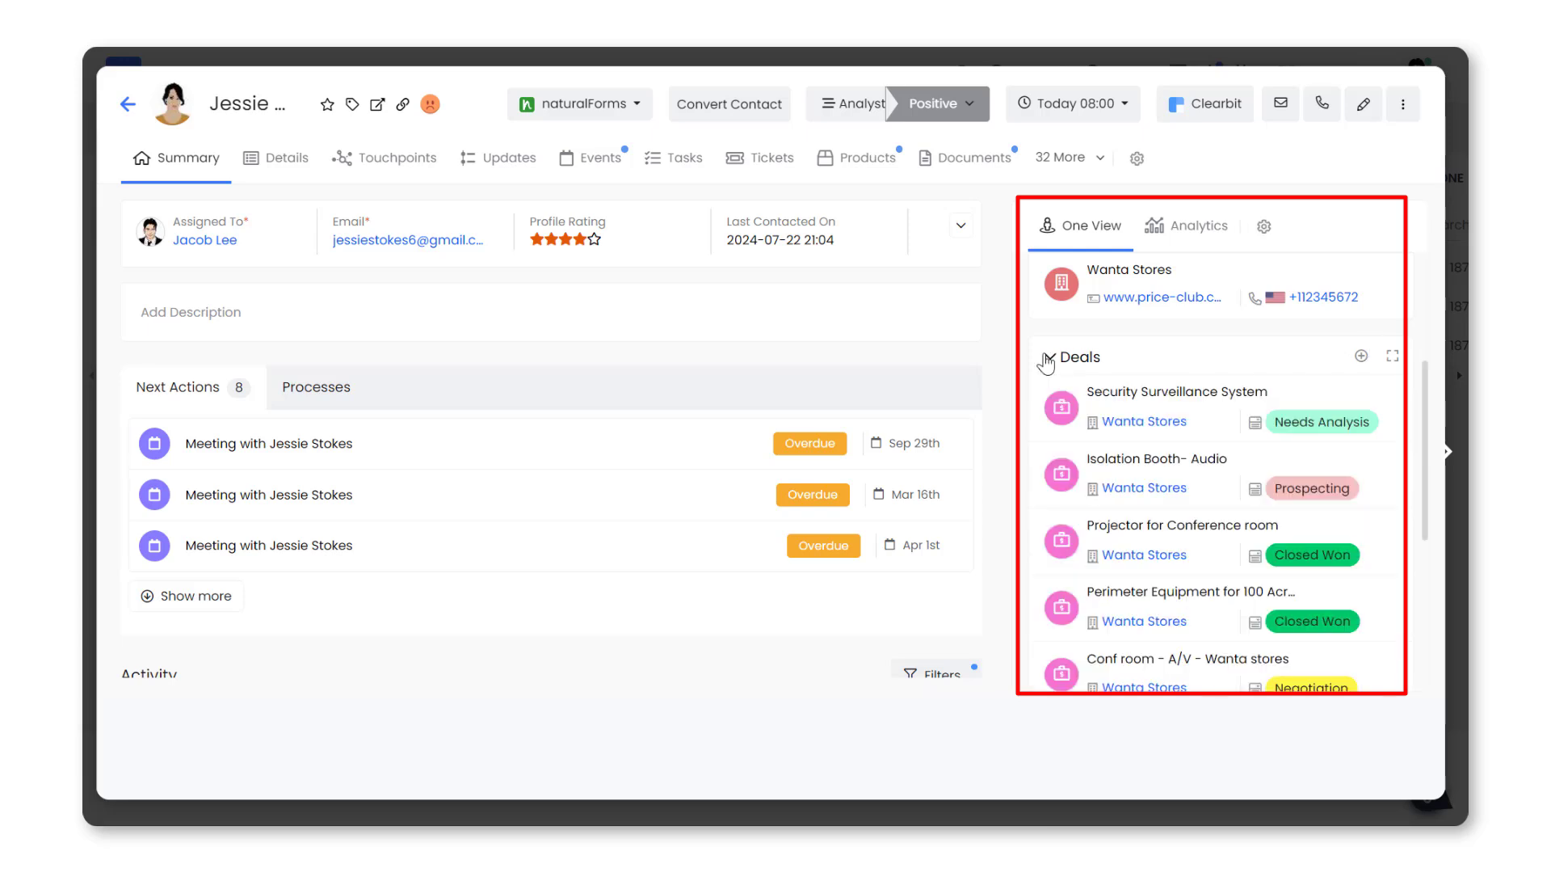
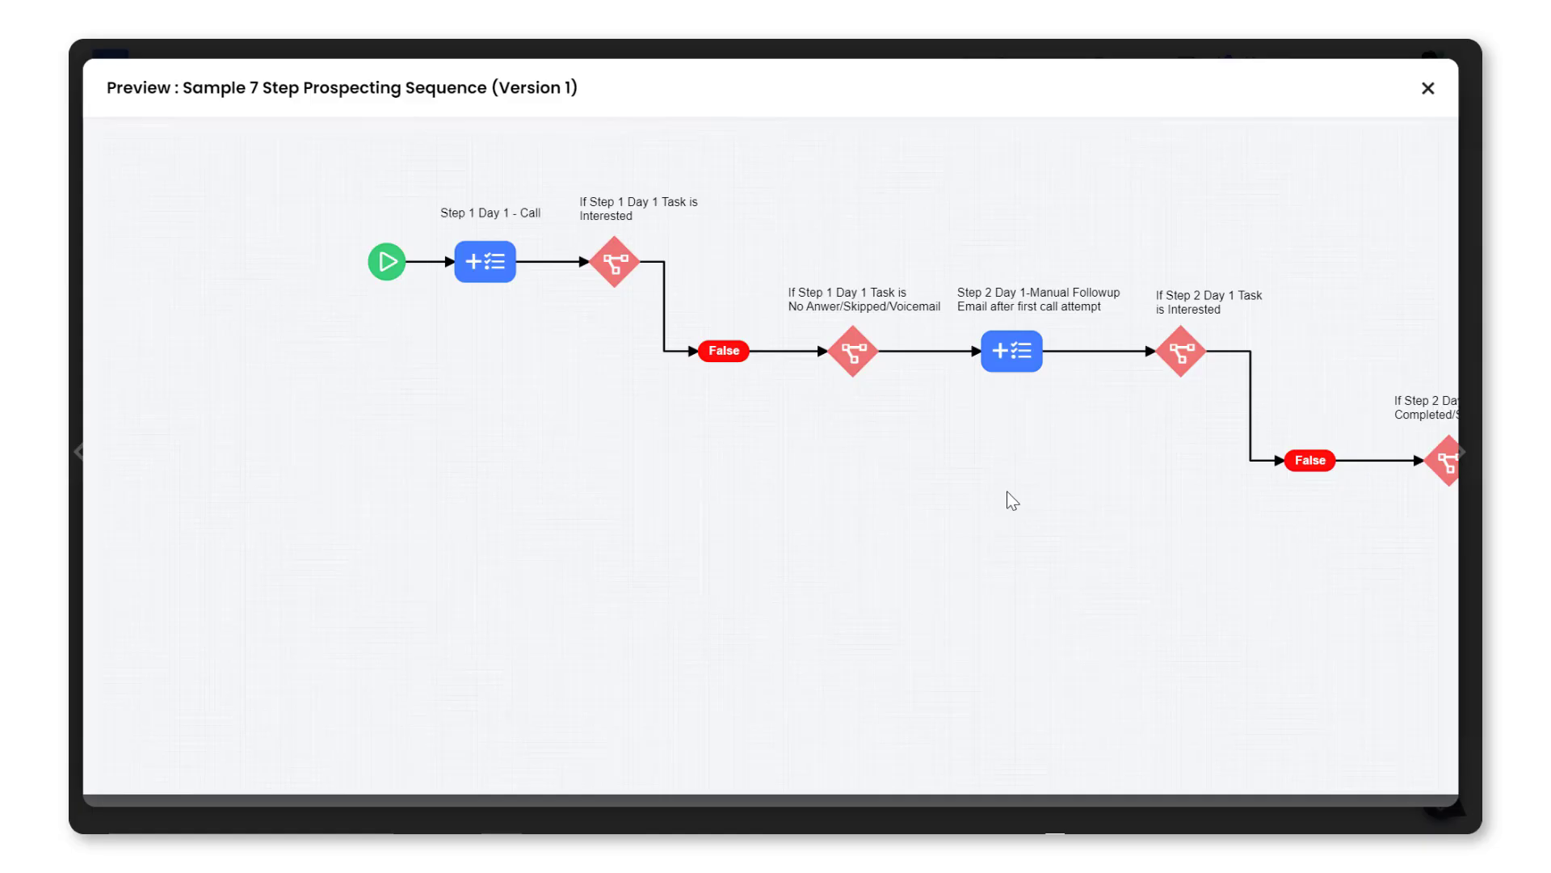
scroll(1012, 500, right, 10)
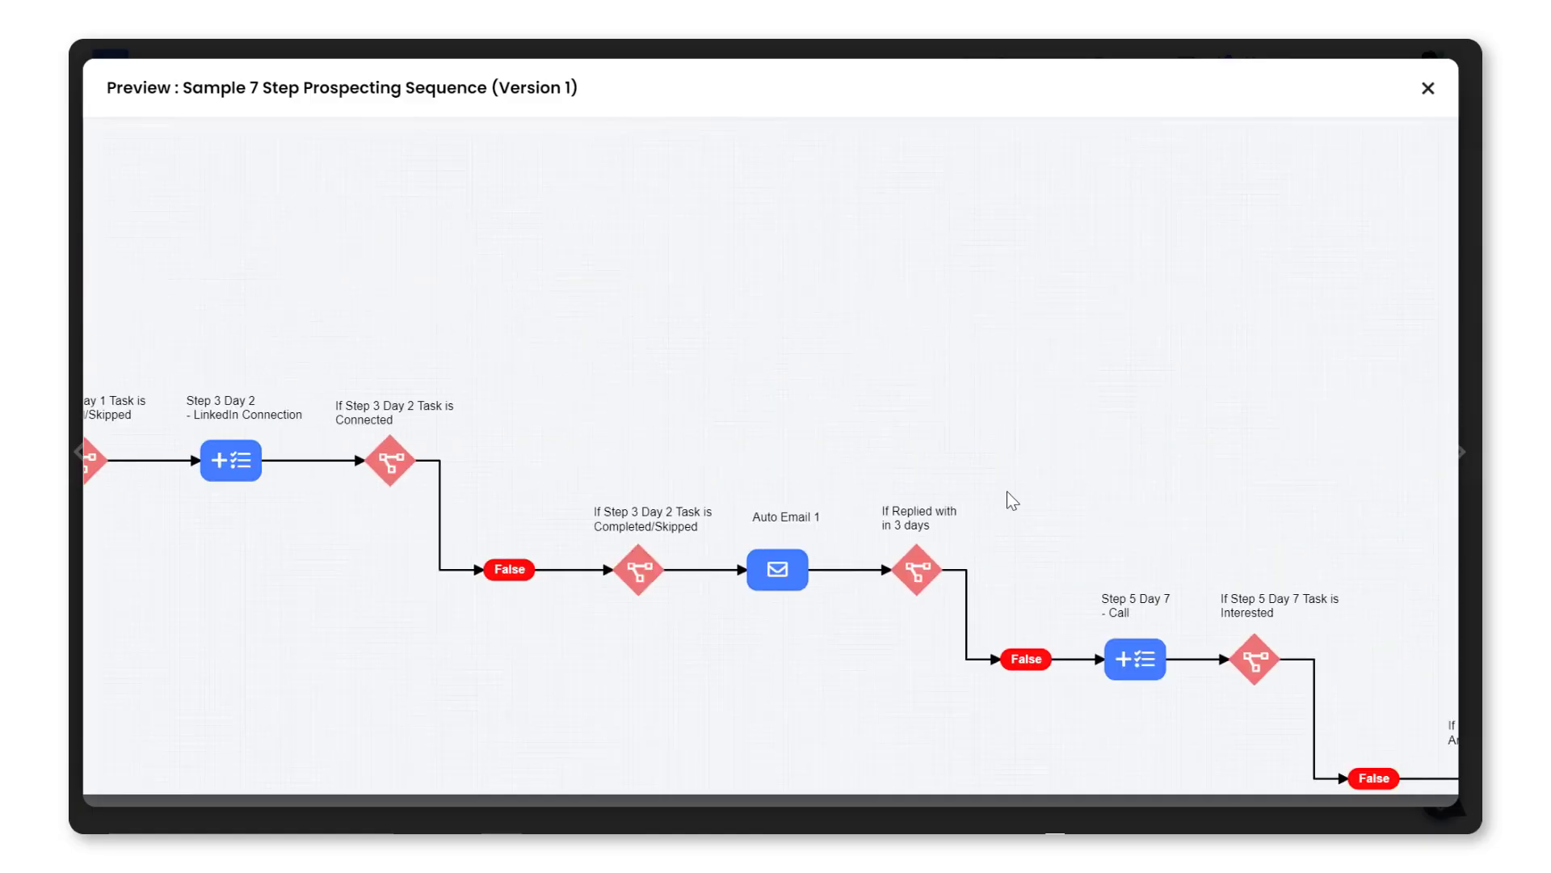
scroll(1012, 500, right, 10)
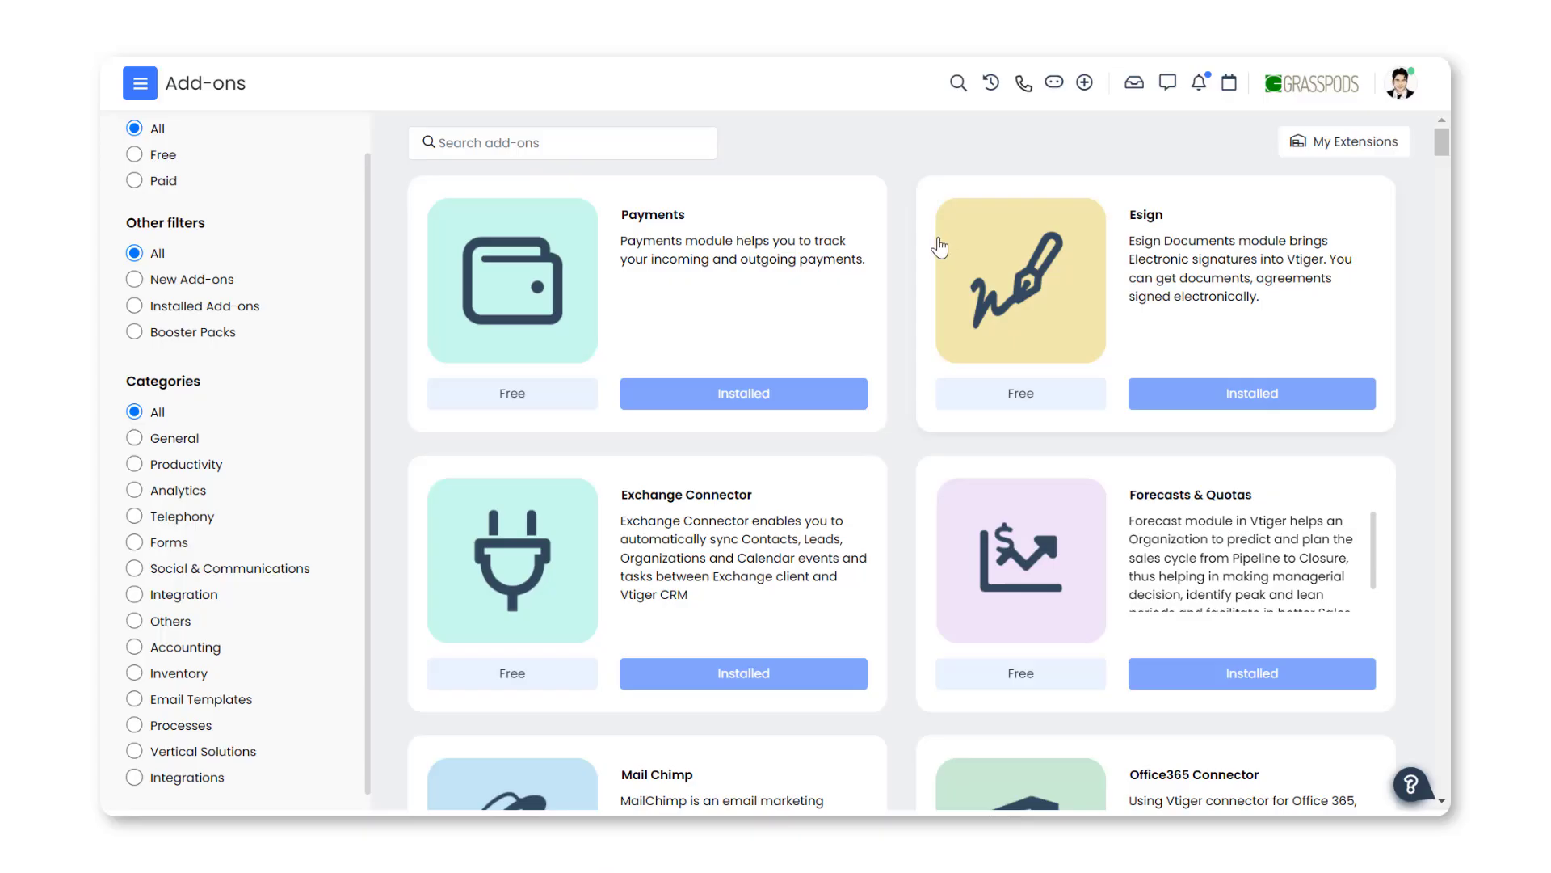
scroll(932, 250, down, 1)
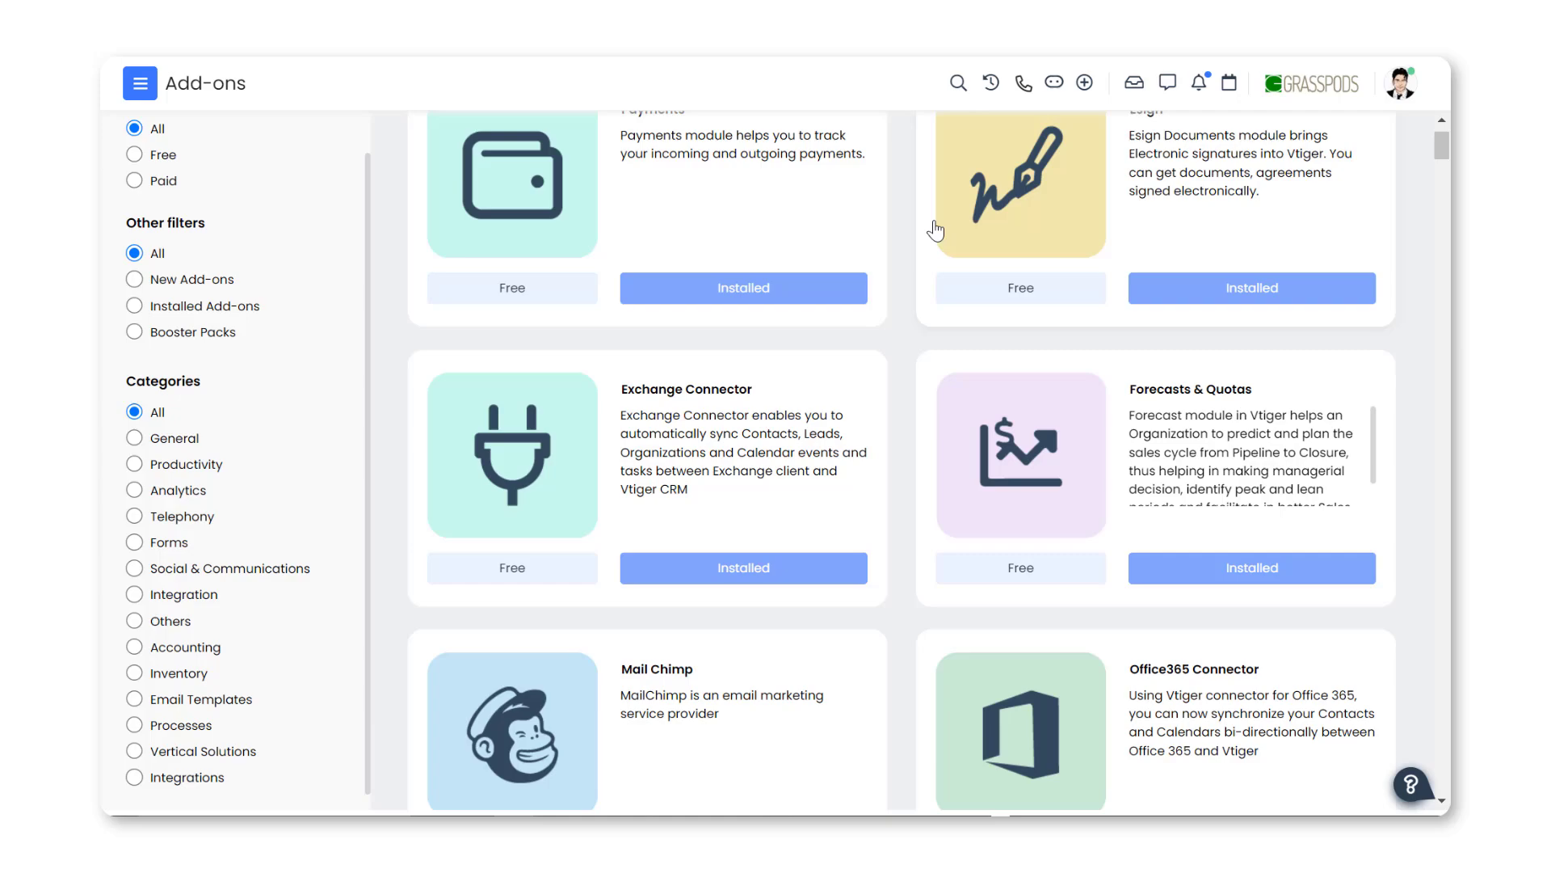
scroll(936, 229, down, 8)
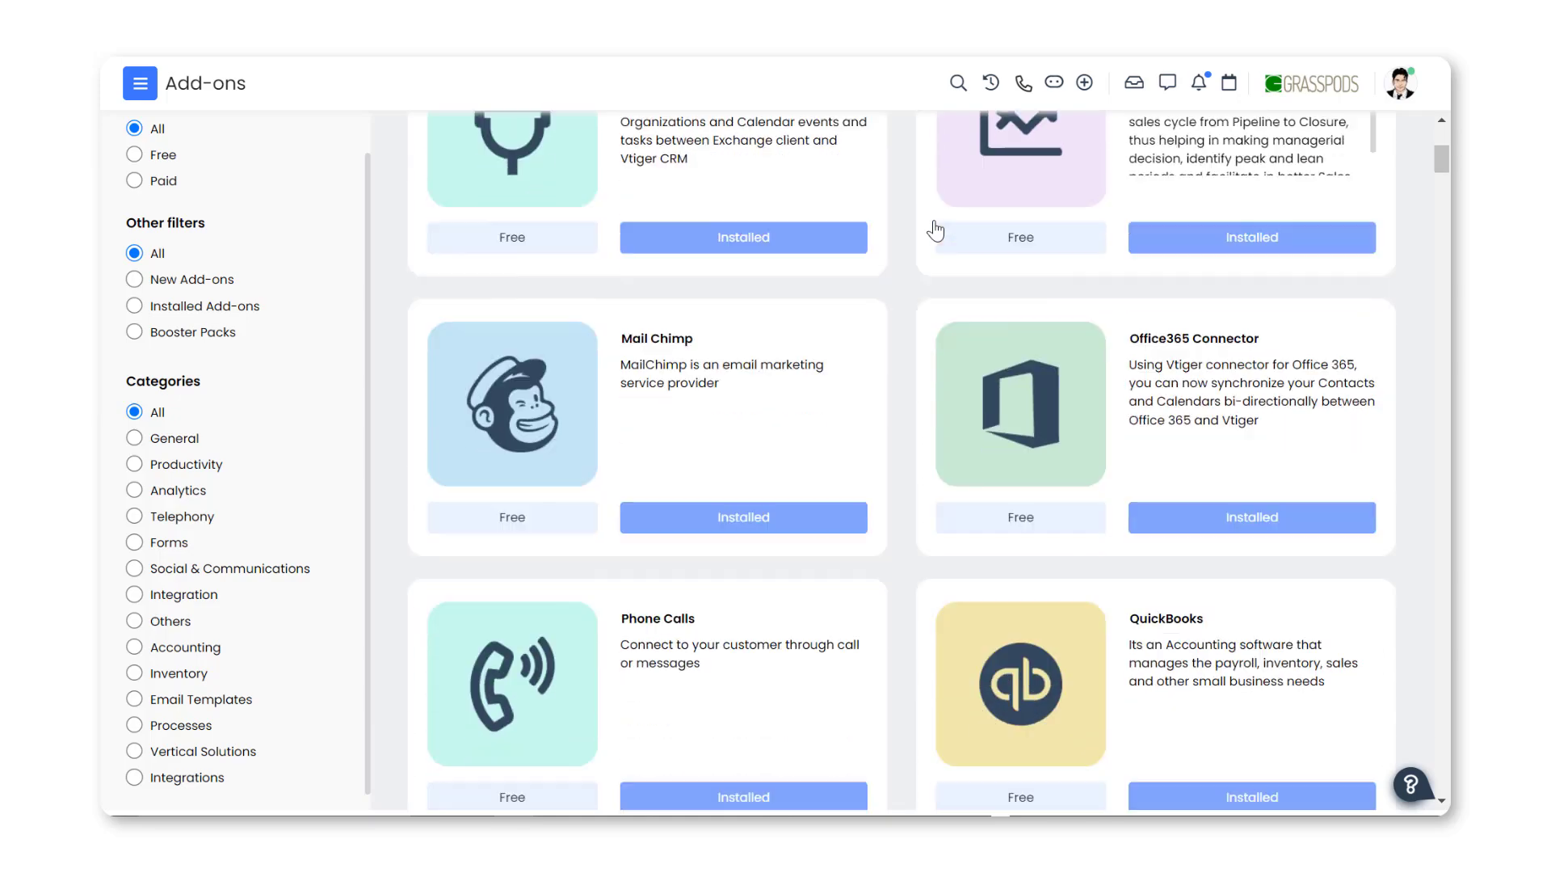
scroll(936, 229, down, 5)
scroll(936, 228, down, 3)
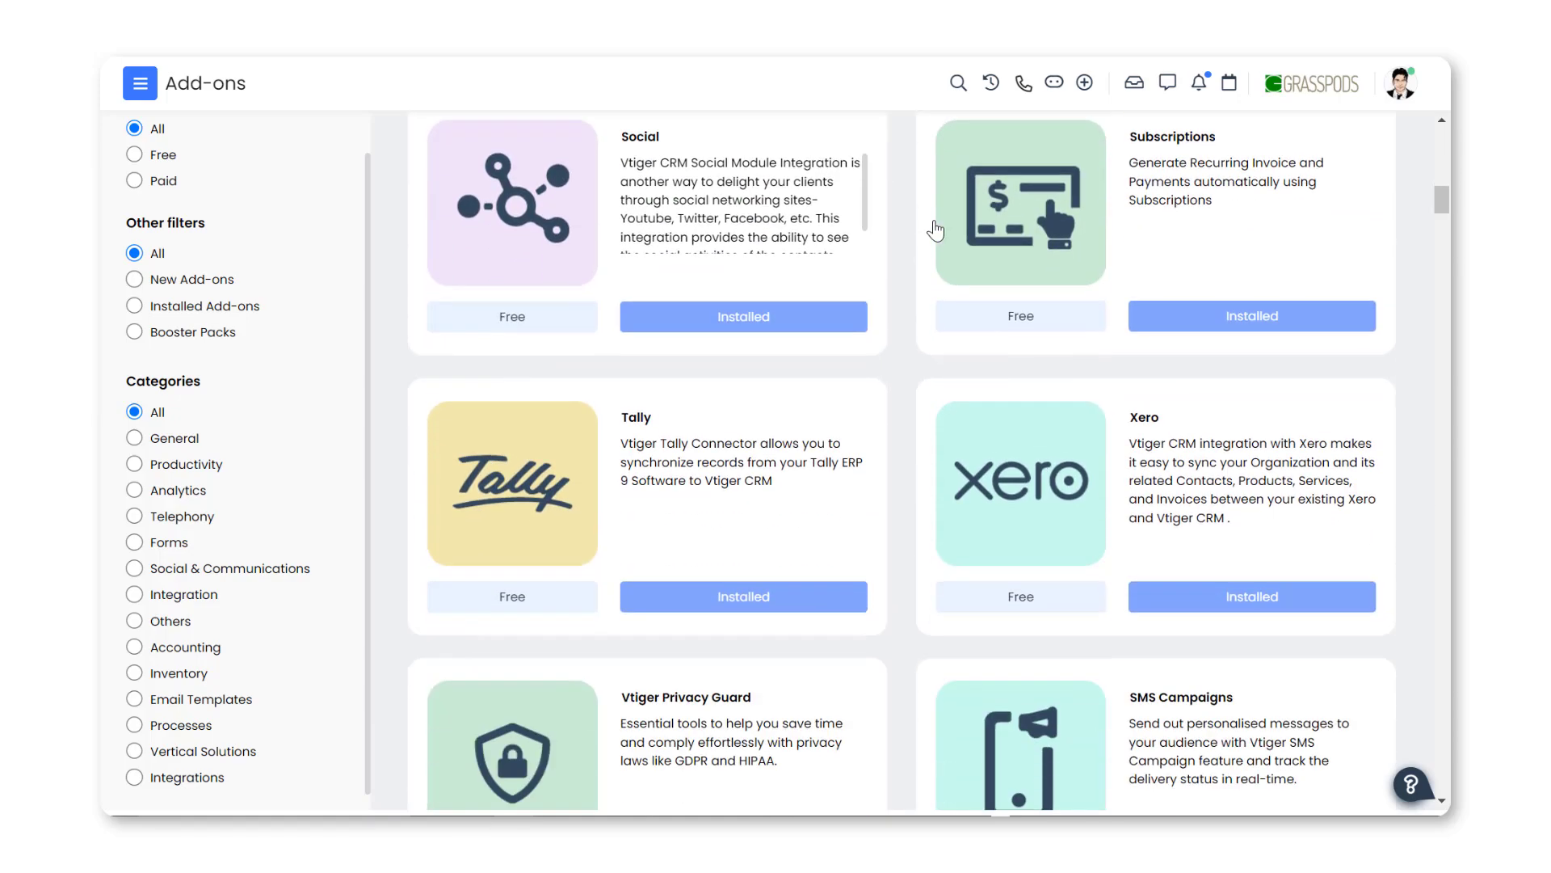
scroll(935, 230, down, 4)
scroll(937, 228, down, 3)
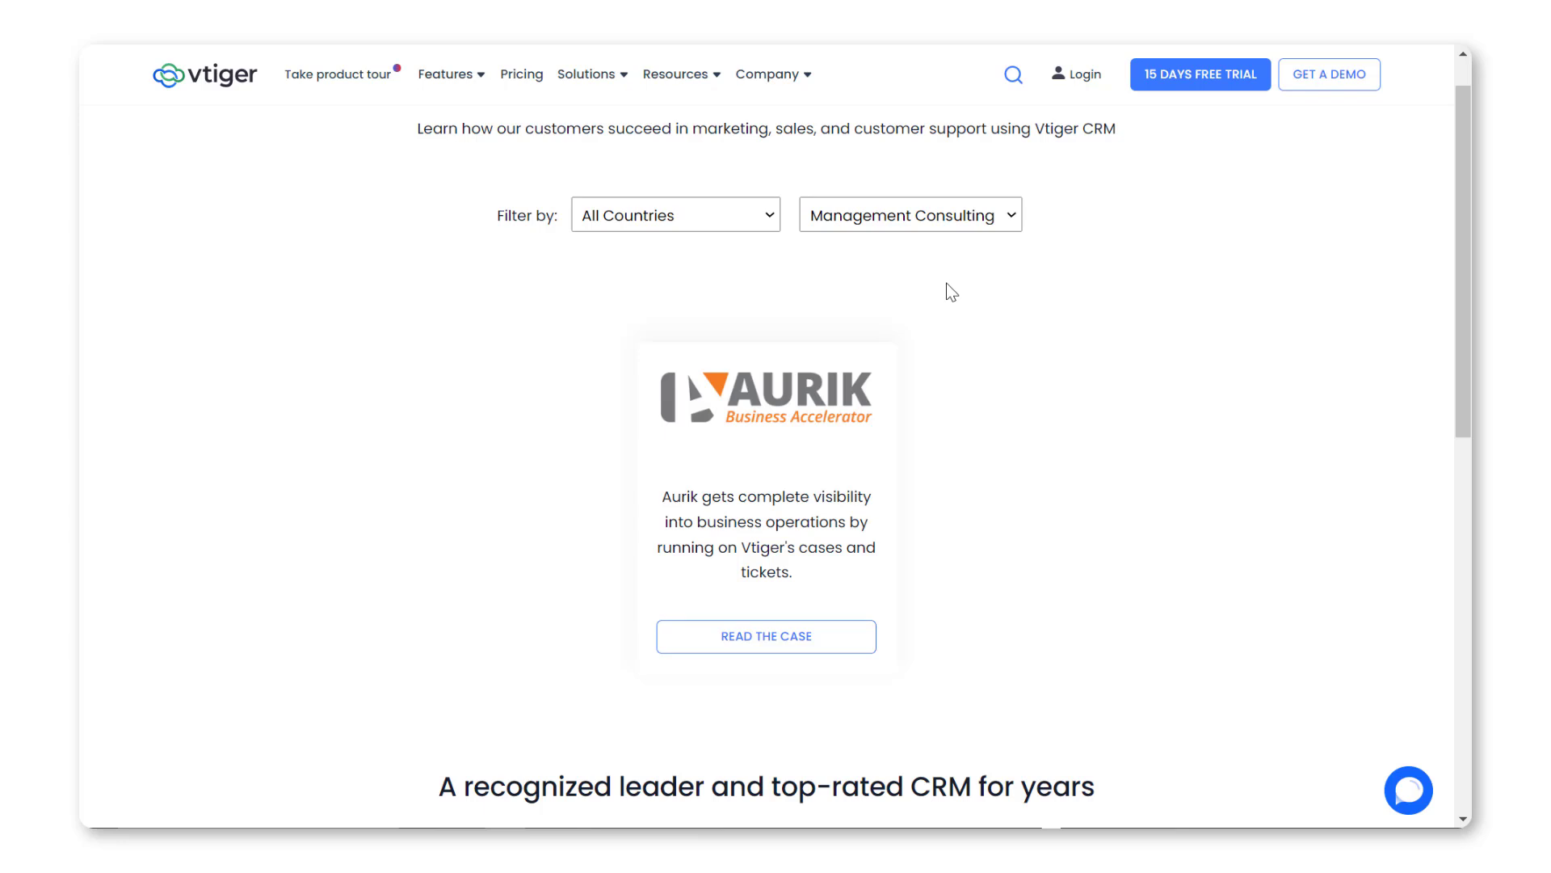
Step: Filter the customer stories by the Business Consulting industry to show the Trainconsulting case
click(970, 218)
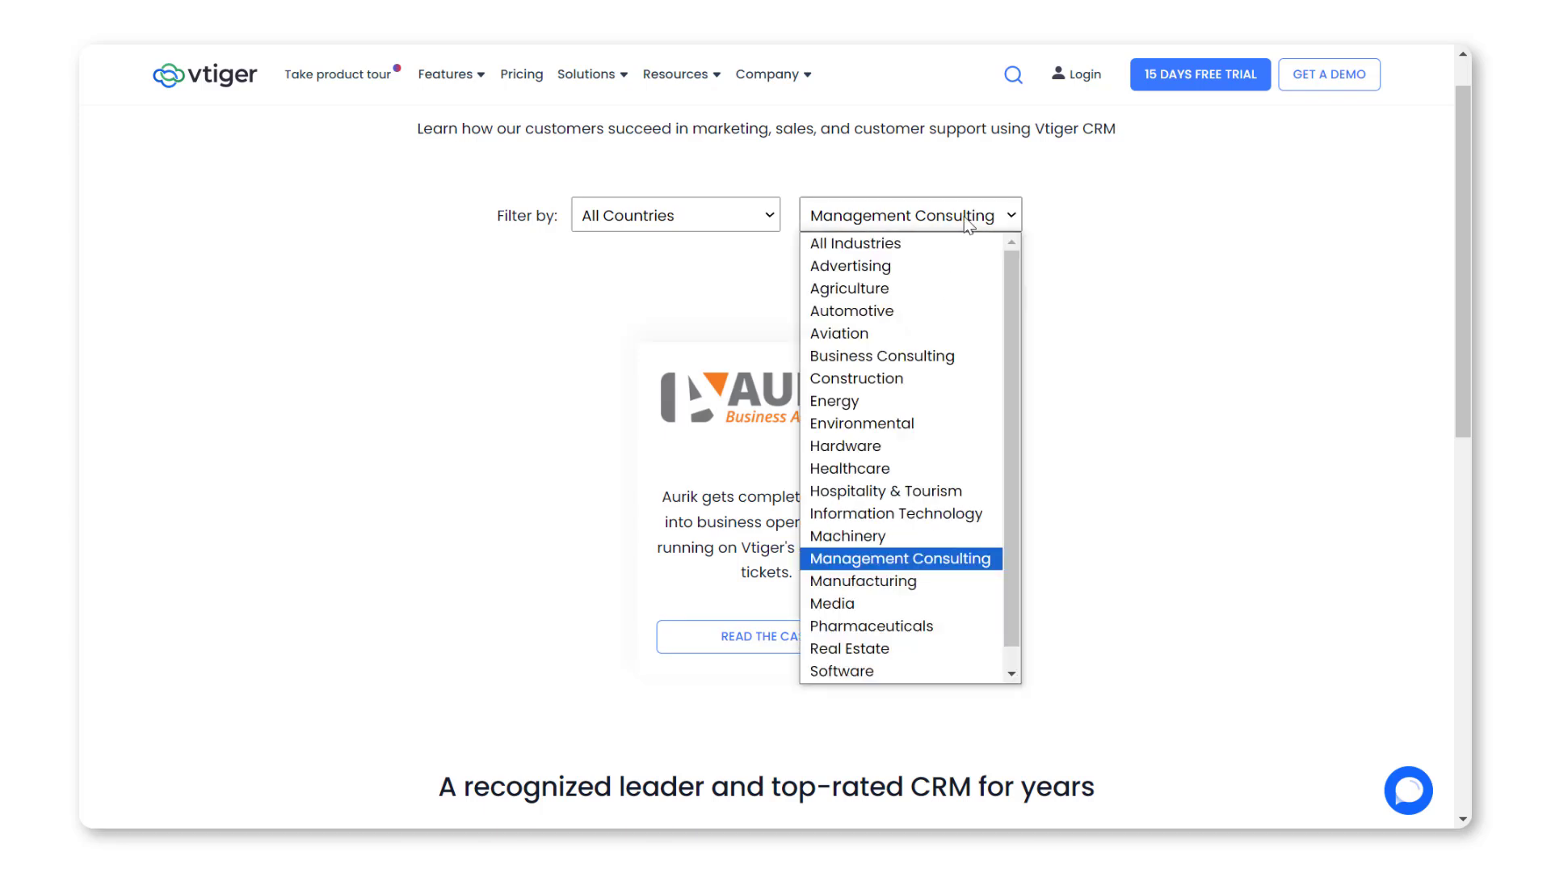
click(924, 355)
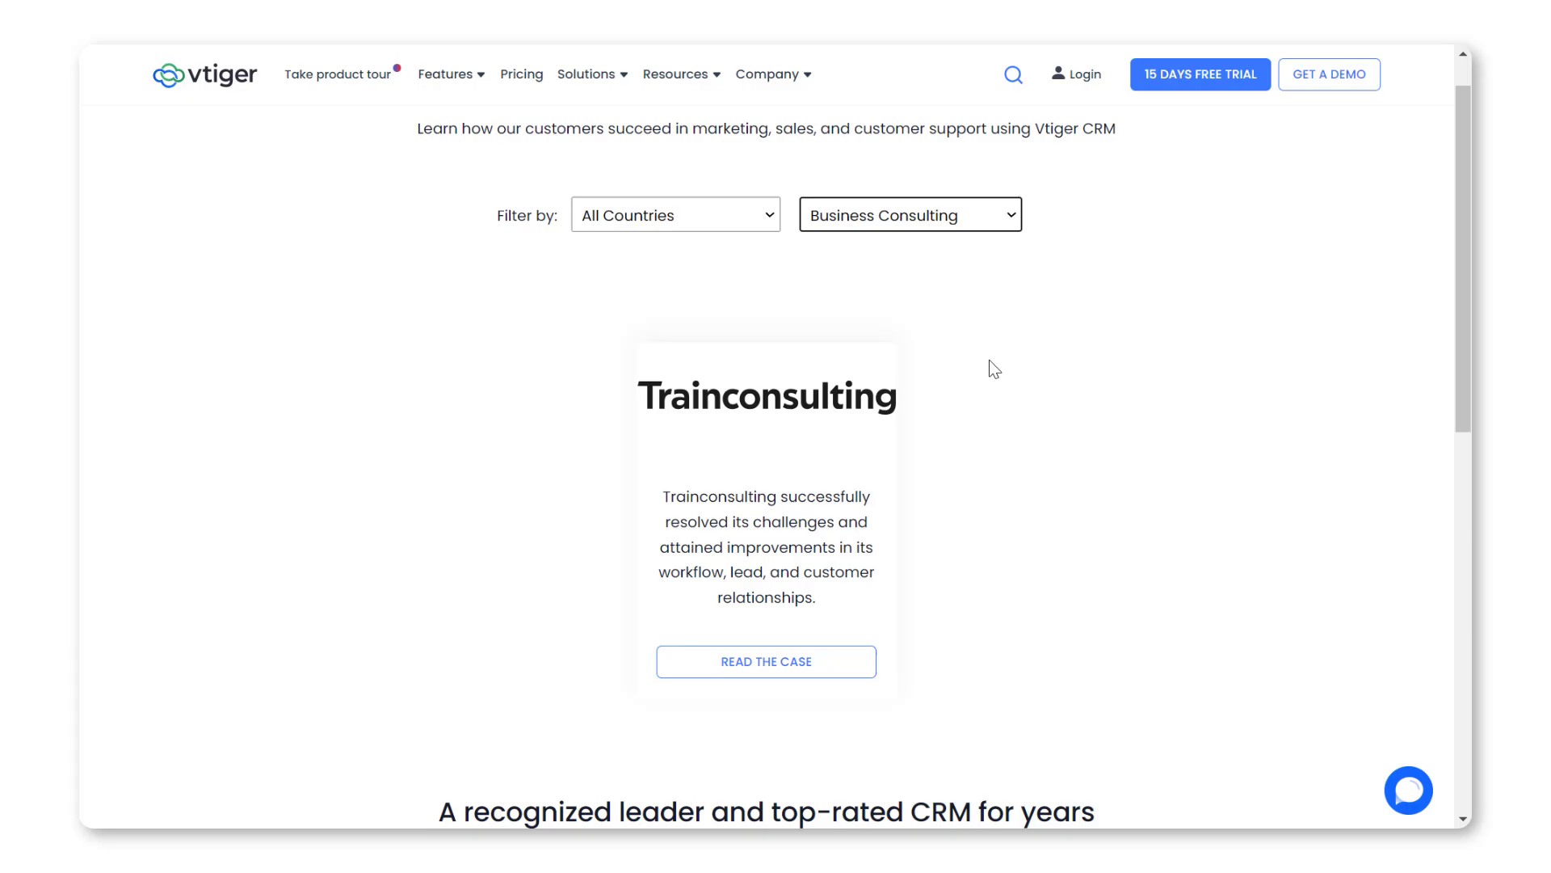